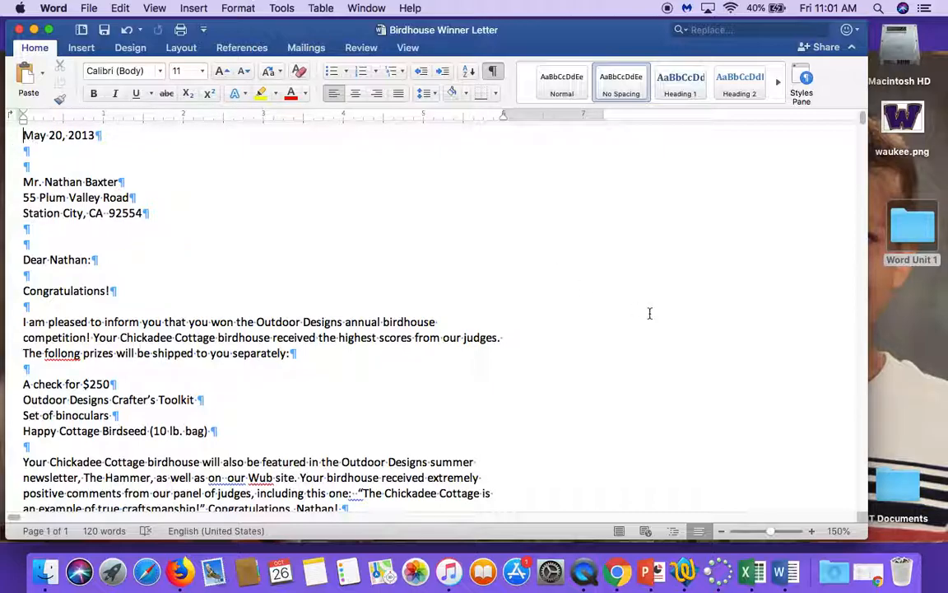
Step: Search the letter for "newsletter" and for "Cottage"
click(721, 29)
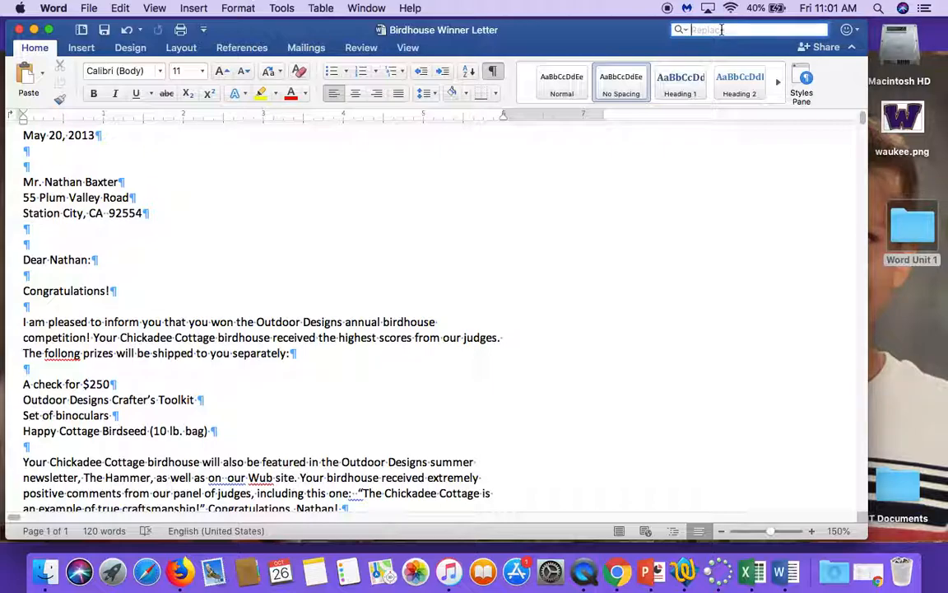
text(newsletter)
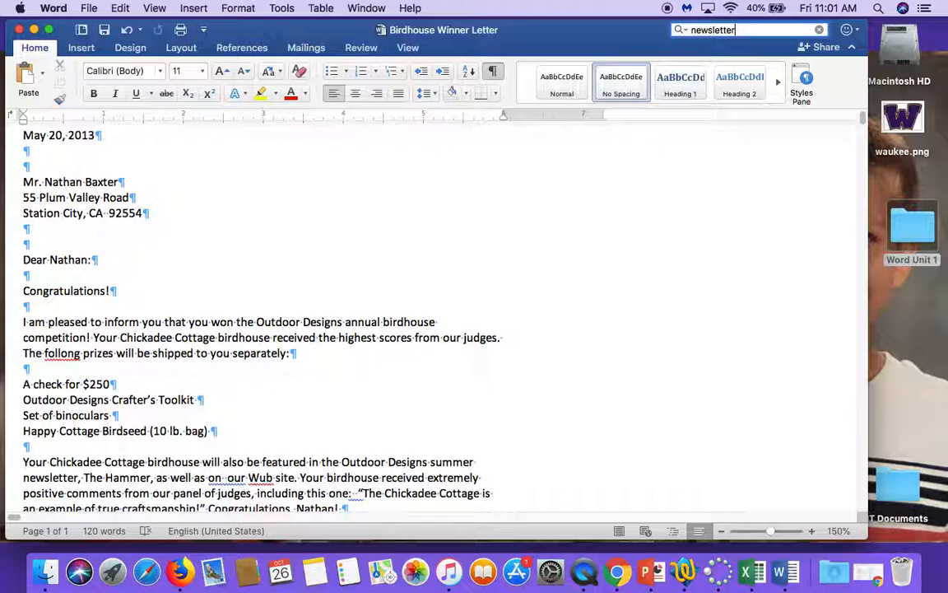
key(Return)
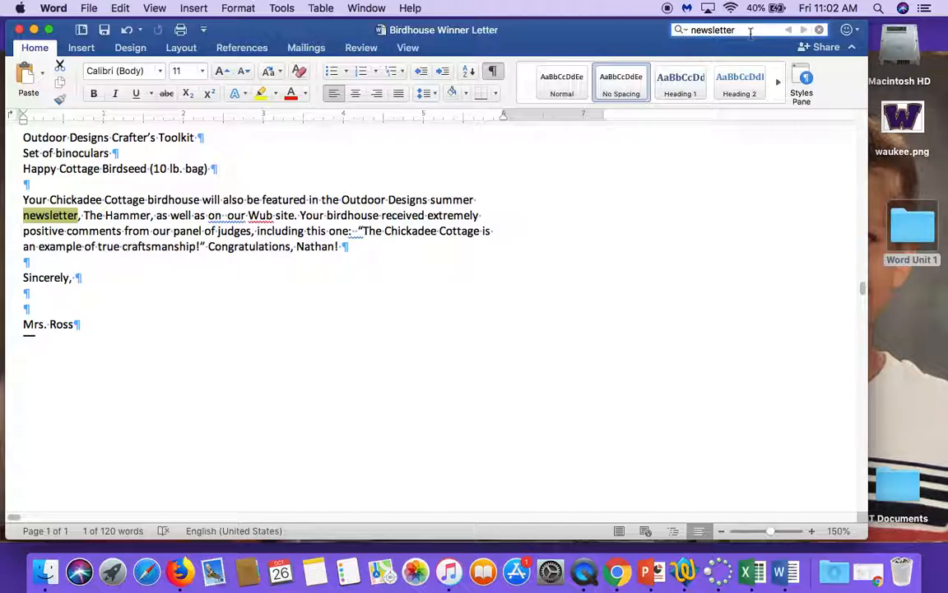
drag(737, 29, 673, 30)
text(Cottage)
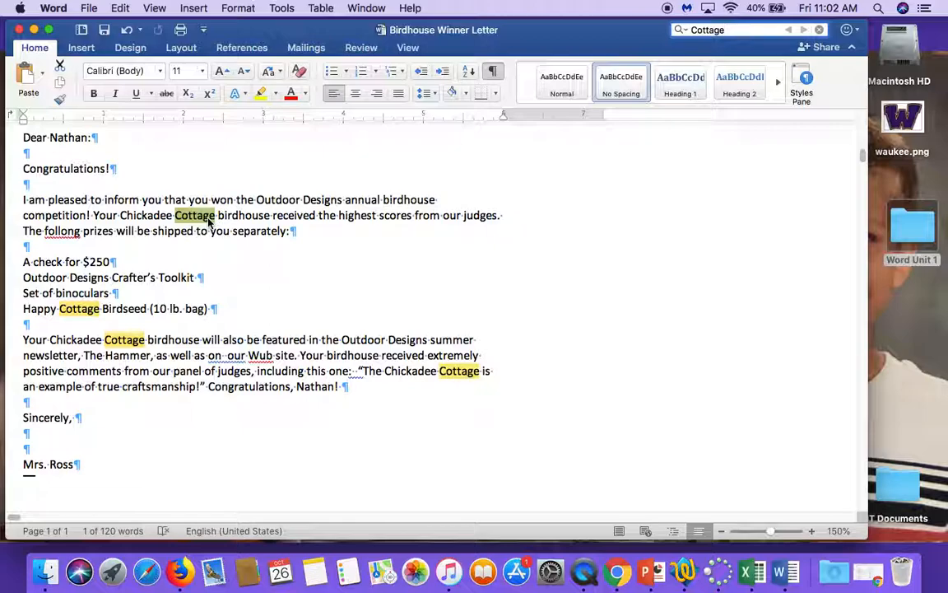
Step: Open advanced find and replace and search the letter for "Cottage"
click(680, 30)
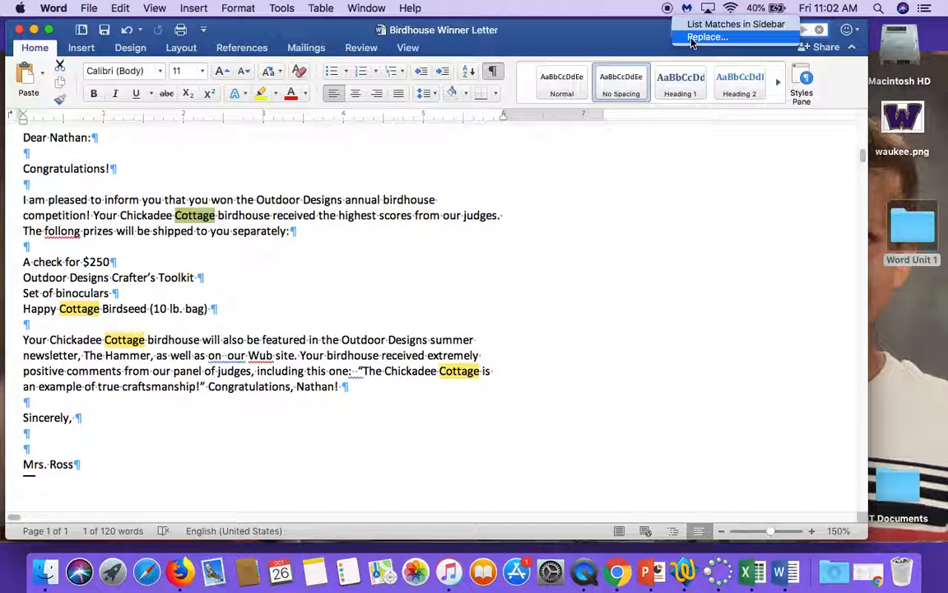
click(691, 38)
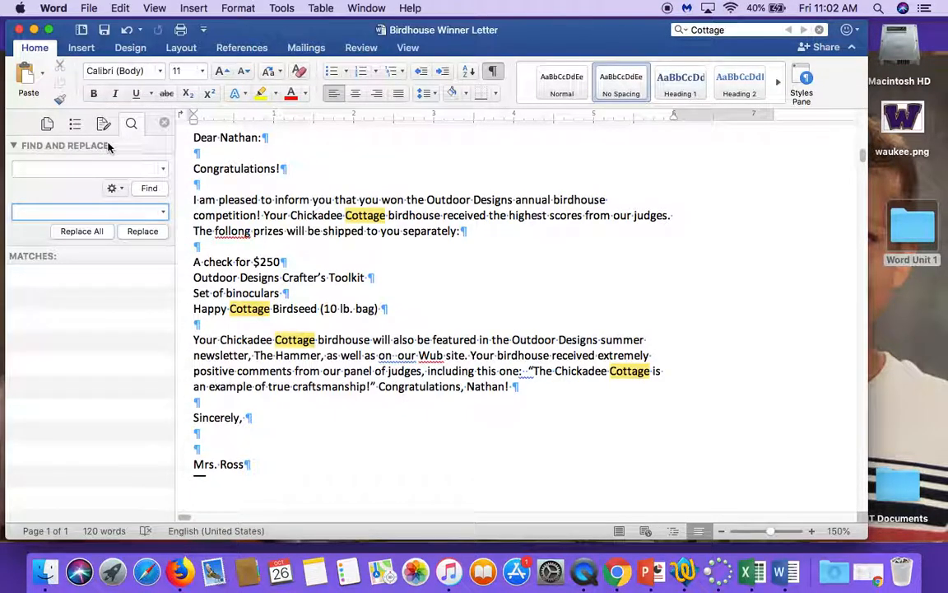
click(76, 170)
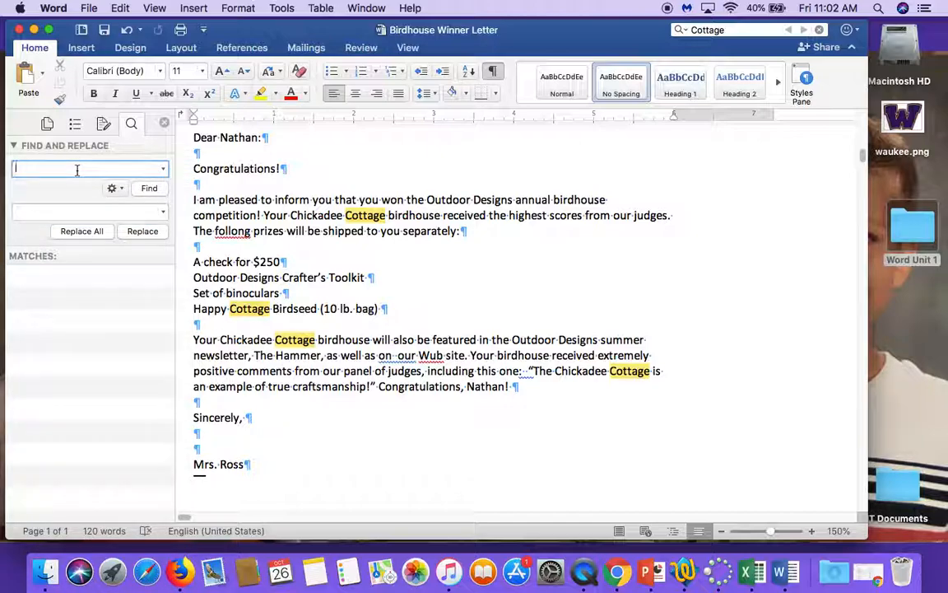
click(73, 211)
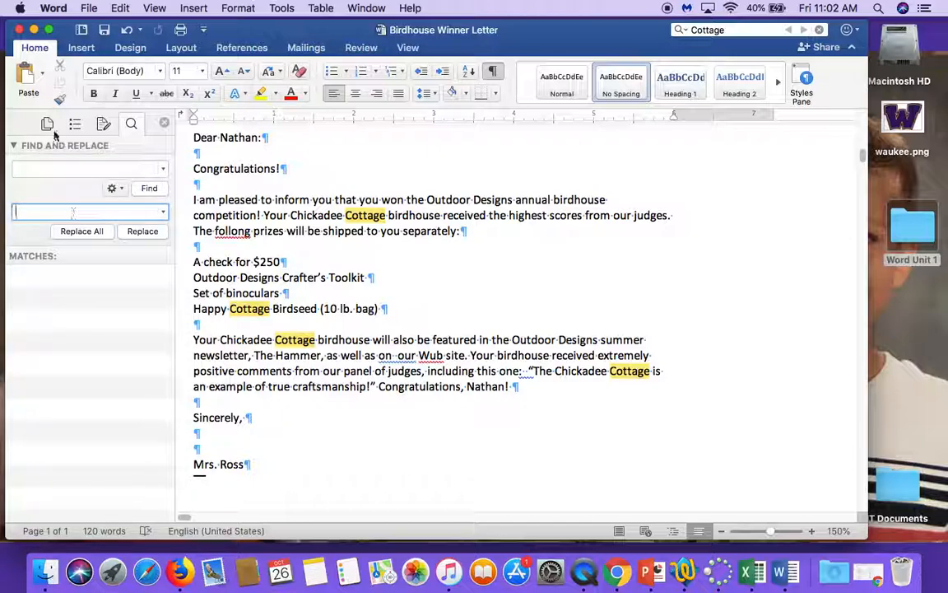
click(41, 168)
text(coota)
key(BackSpace)
key(BackSpace)
key(BackSpace)
text(ta)
key(BackSpace)
text(tage)
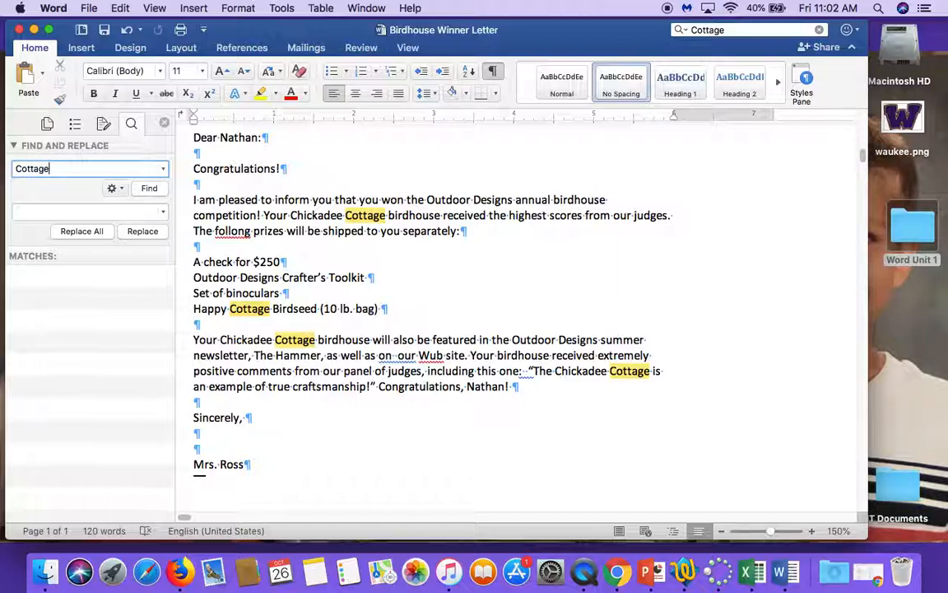
key(Return)
Step: Enter "Cabana" as the replacement text and cycle through the "Cottage" matches back to the first one
click(58, 215)
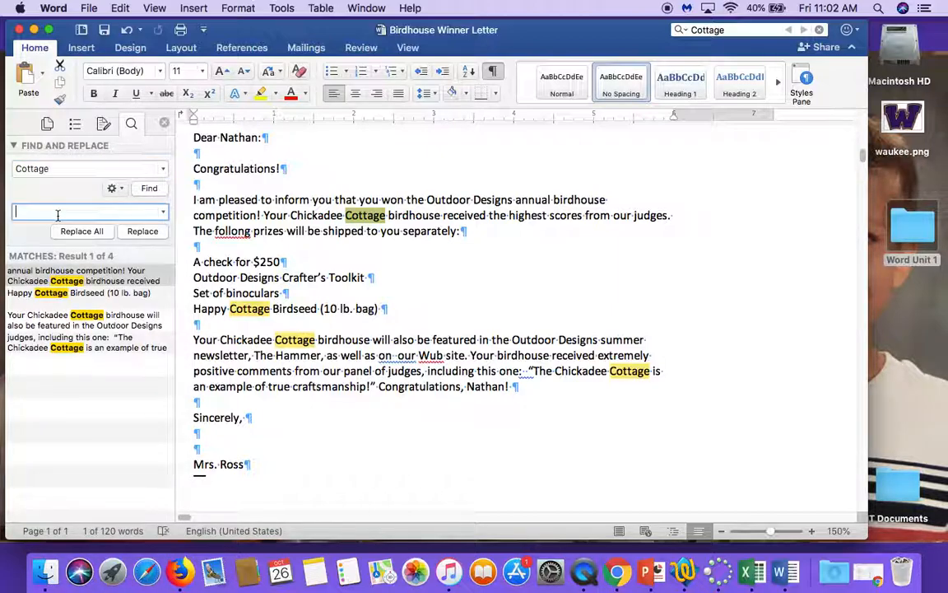
text(Cabana)
click(153, 191)
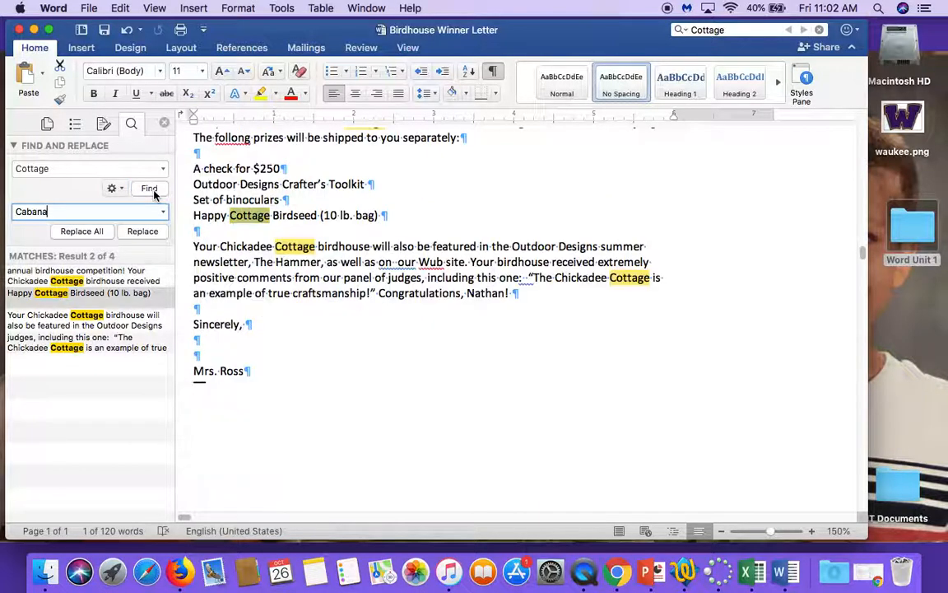
click(150, 189)
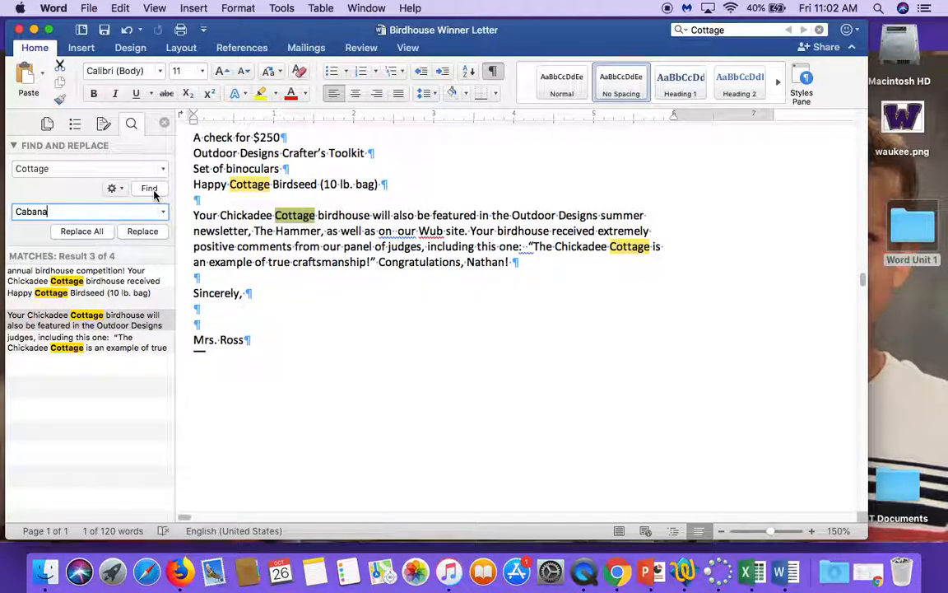
click(152, 190)
click(153, 190)
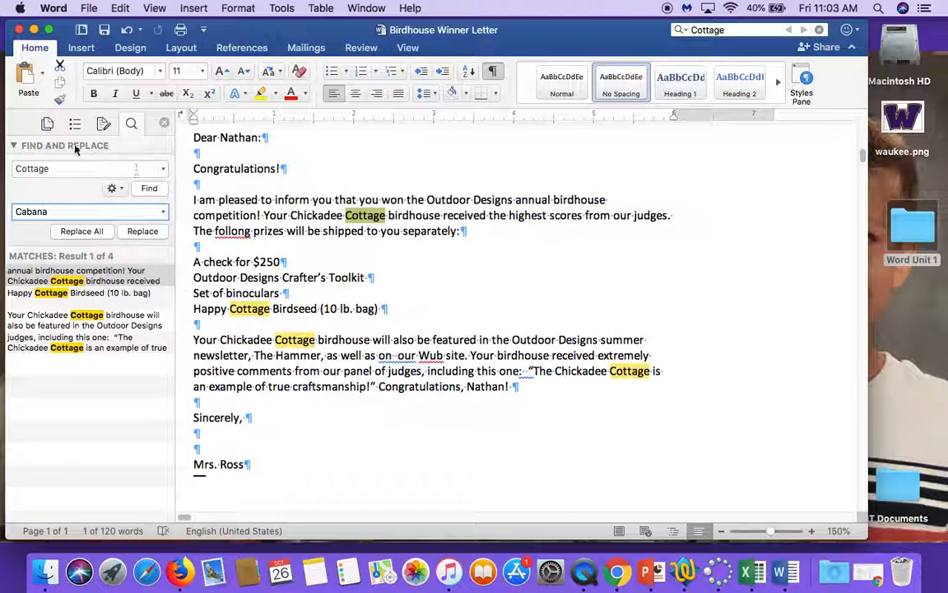
Step: Replace "Cottage" with "Cabana" in the paragraph announcing the competition win
click(141, 231)
scroll(486, 263, up, 3)
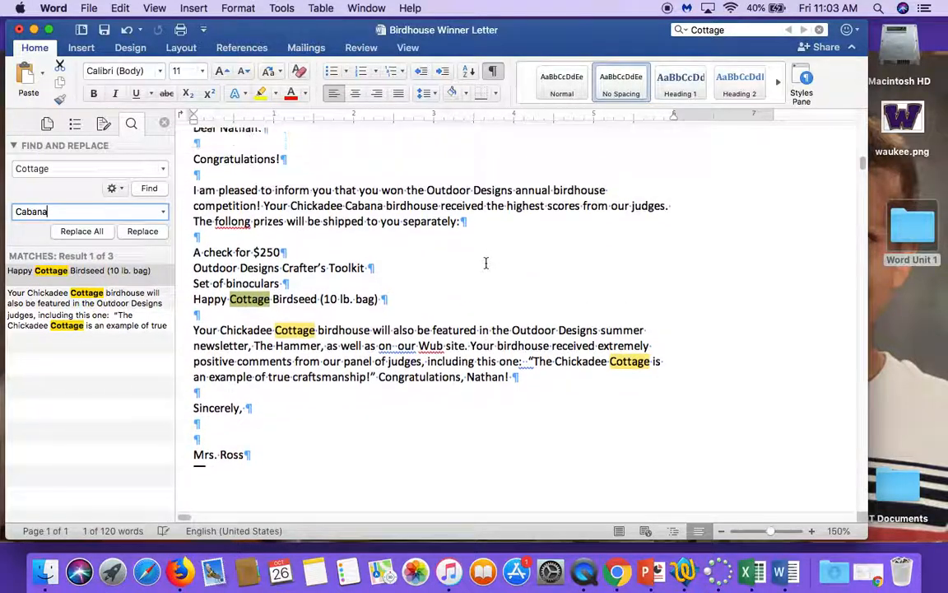
scroll(486, 262, up, 2)
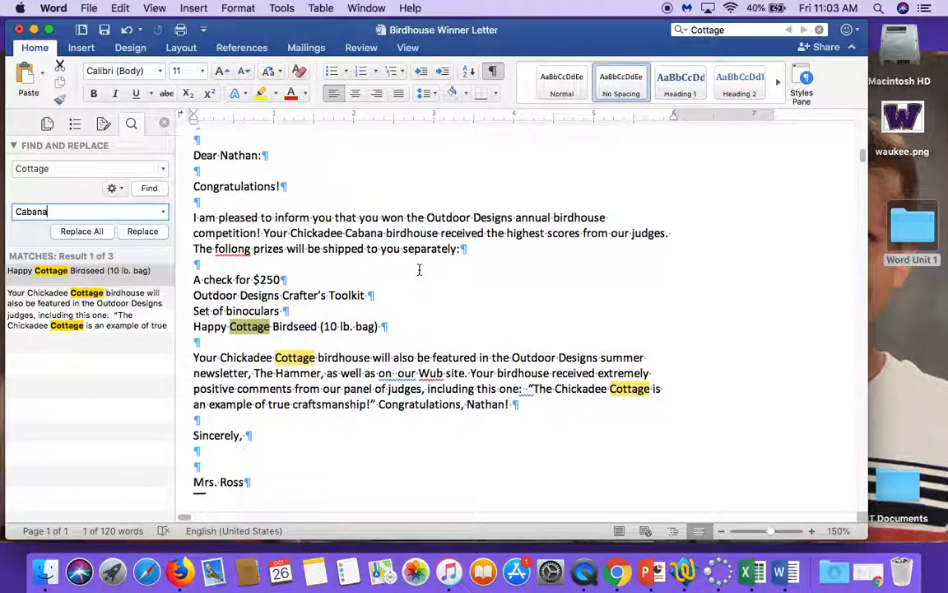
scroll(418, 269, down, 3)
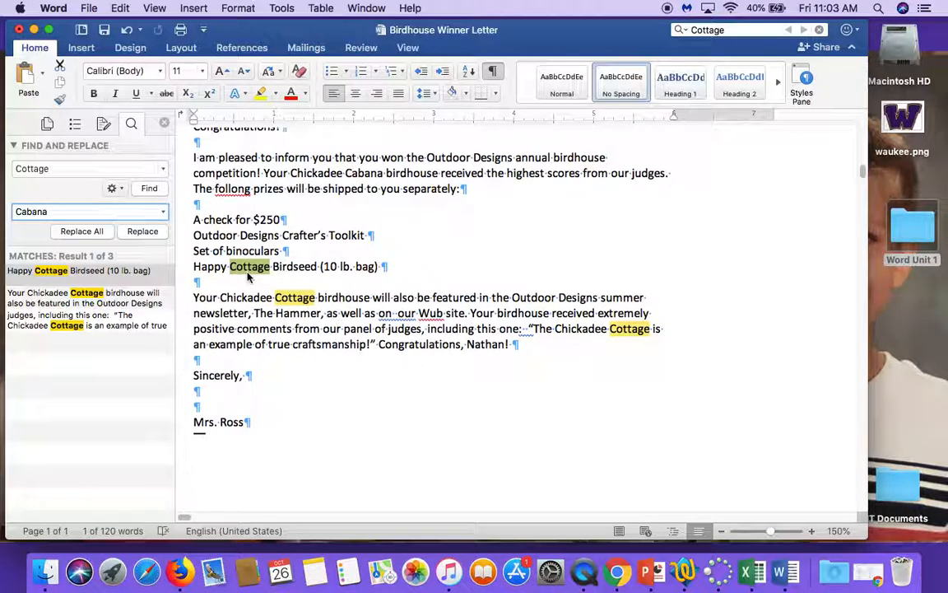
Step: Skip the match in "Happy Cottage Birdseed" and replace both "Chickadee Cottage" matches in the closing paragraph with "Cabana"
click(151, 190)
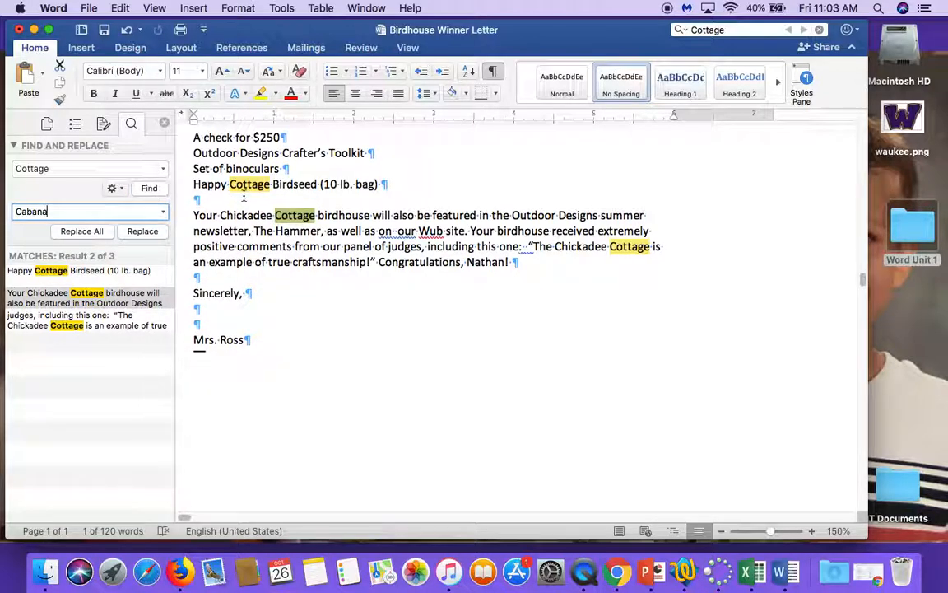
click(143, 232)
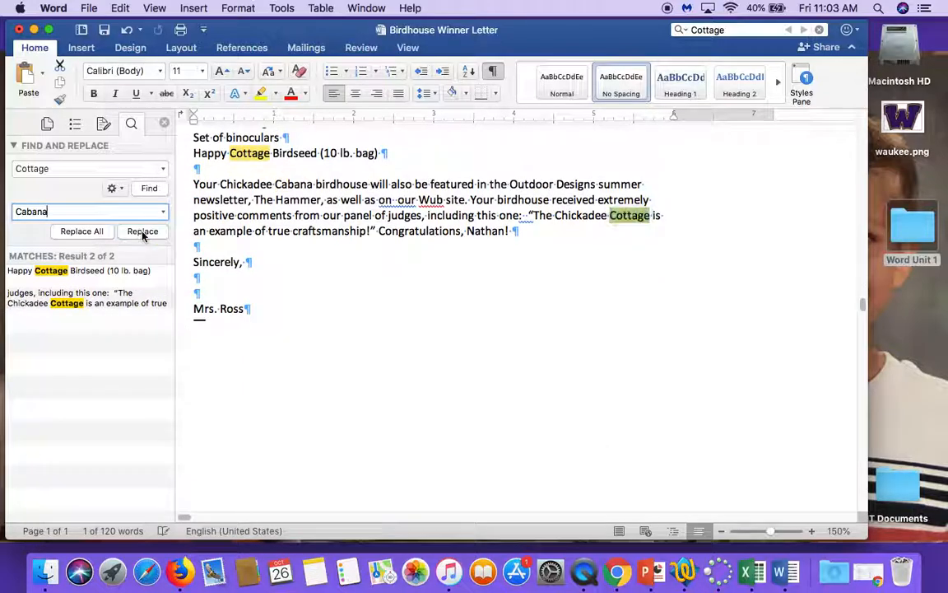
scroll(451, 307, up, 5)
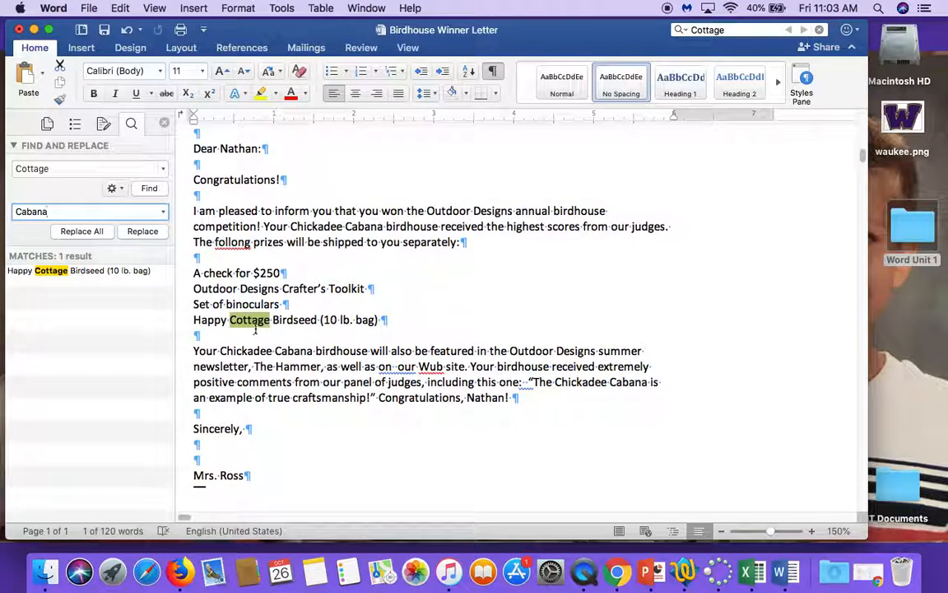
click(402, 319)
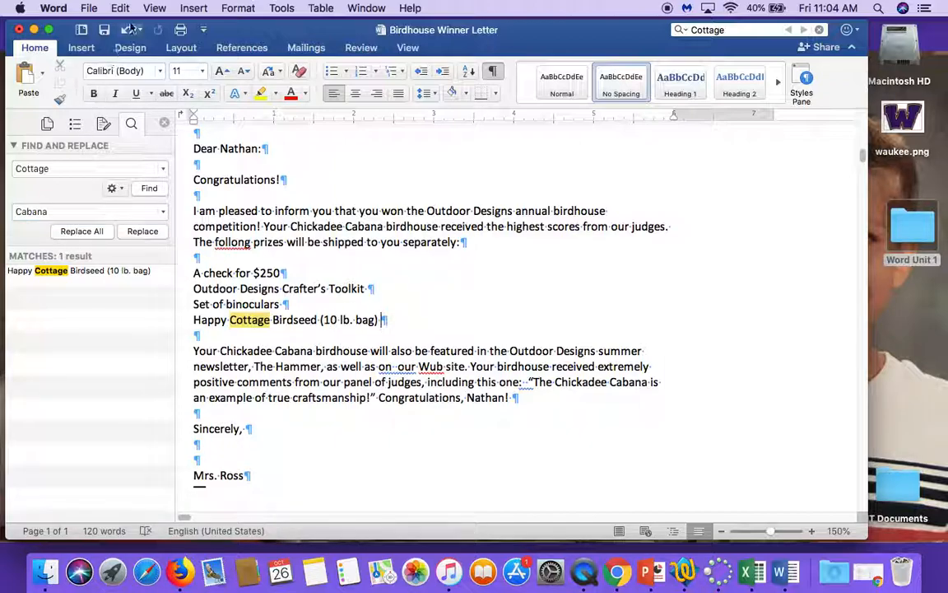
Step: Close find and replace and clear the document search so the match highlighting is removed
click(163, 124)
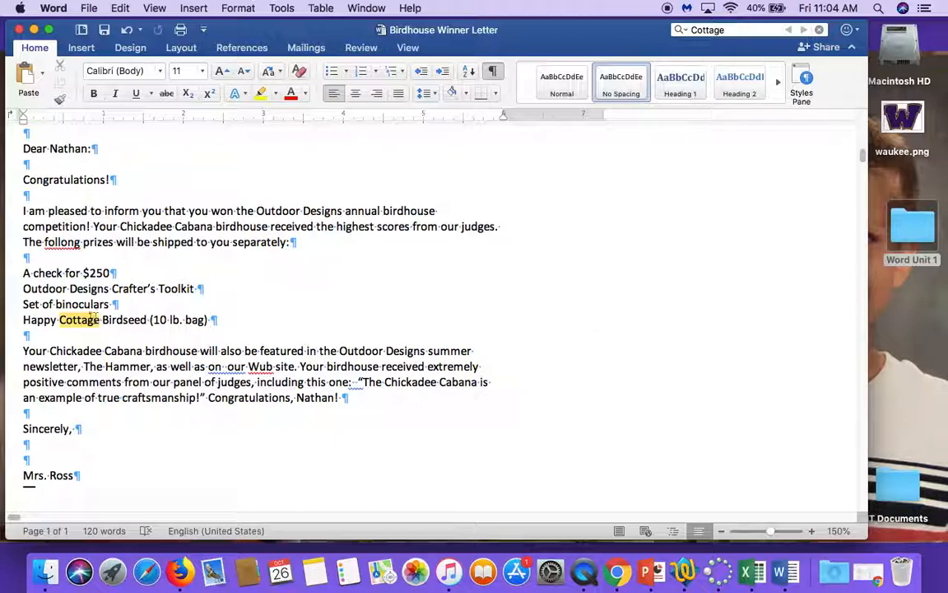
click(819, 30)
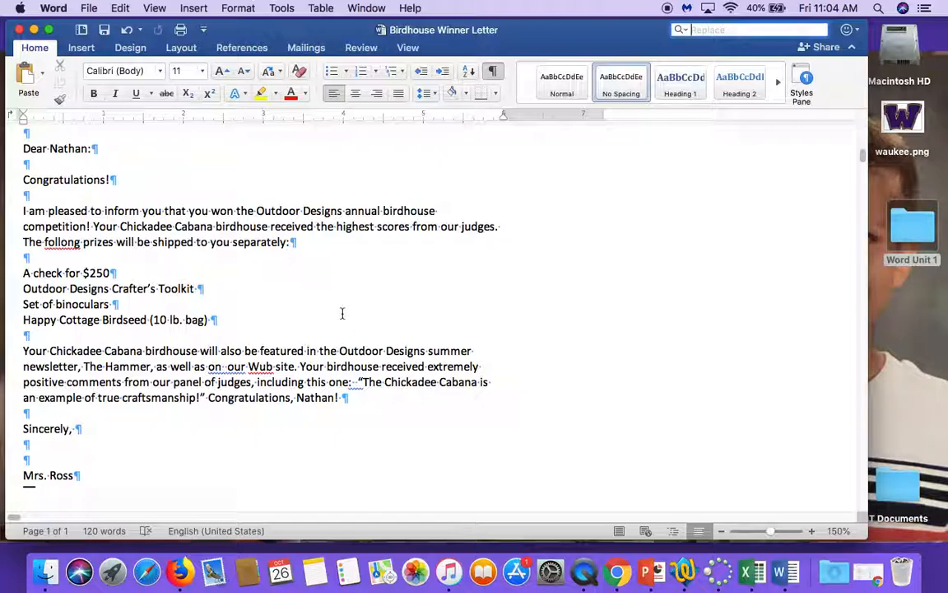
scroll(343, 313, up, 2)
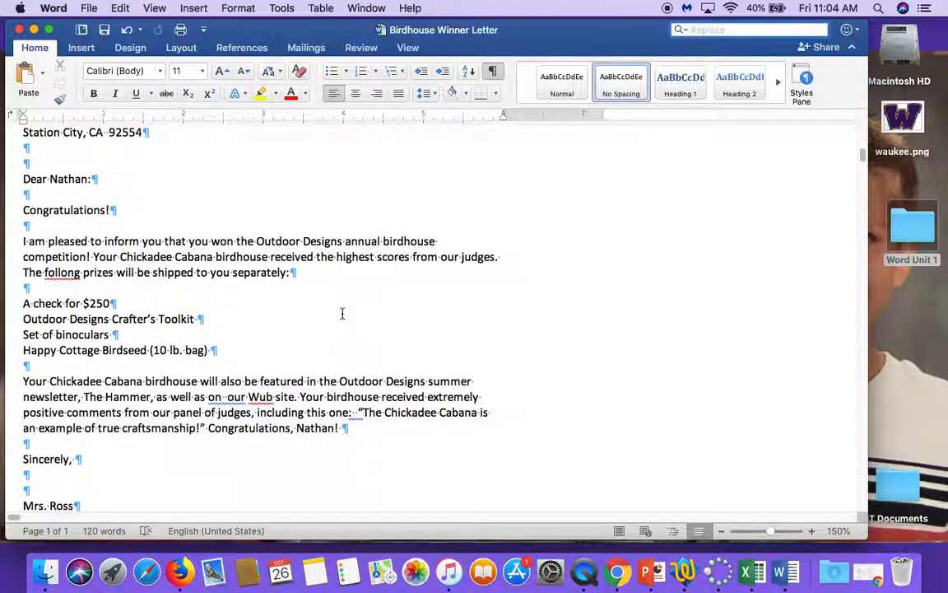
Step: Switch the document to Print Layout view and make the "Congratulations!" line bold
click(619, 532)
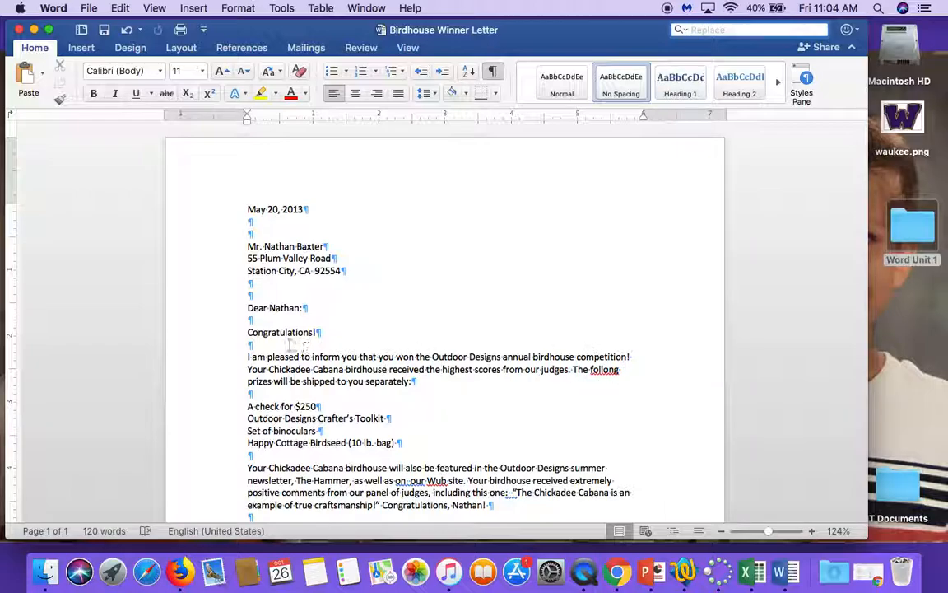
click(208, 337)
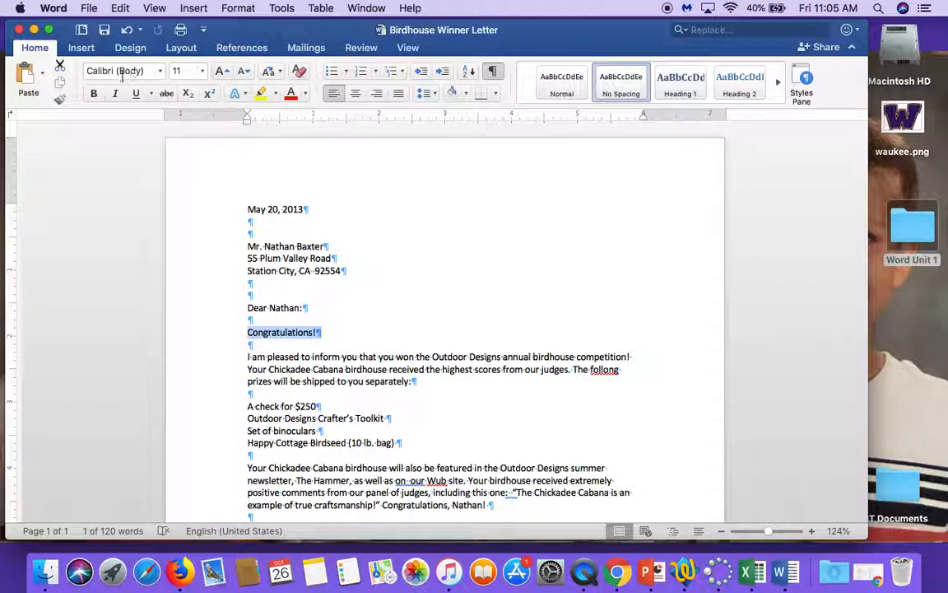
click(93, 95)
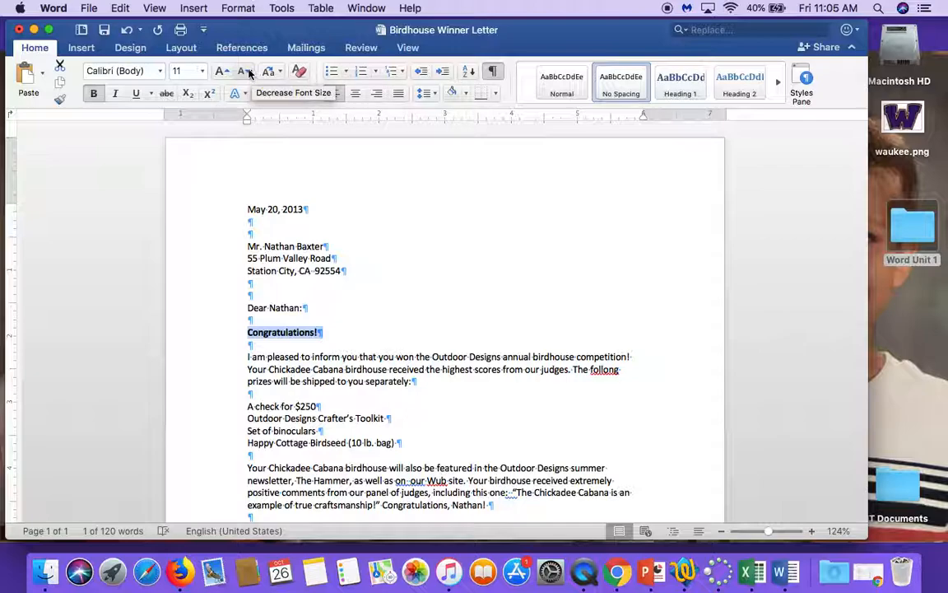
Step: Increase the font size of the "Congratulations!" line to 16
click(202, 73)
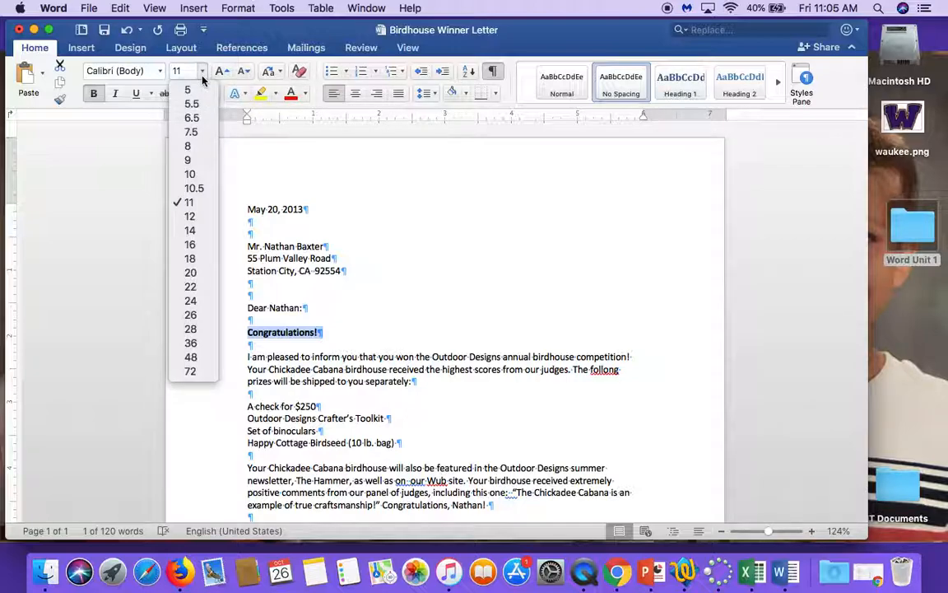
click(324, 334)
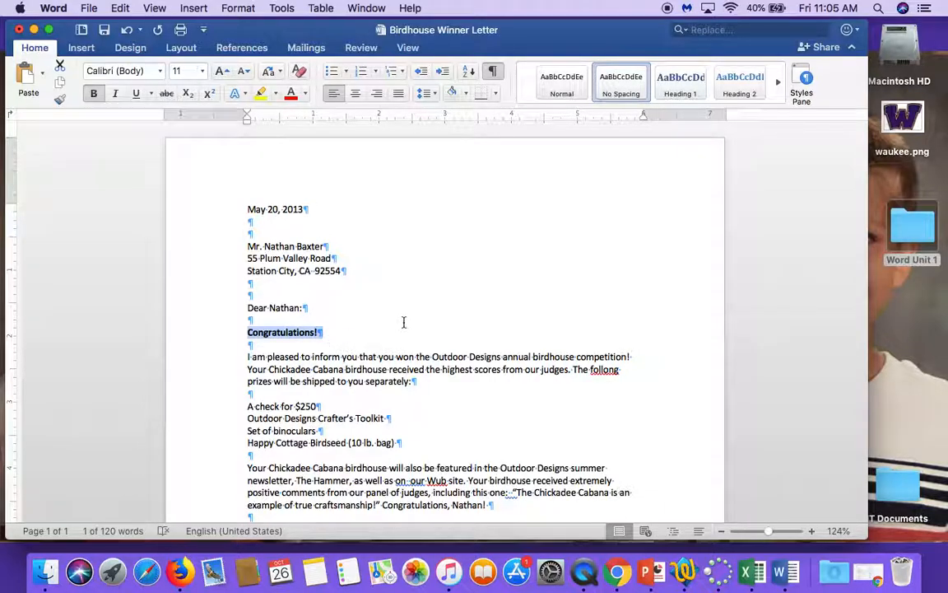
click(223, 74)
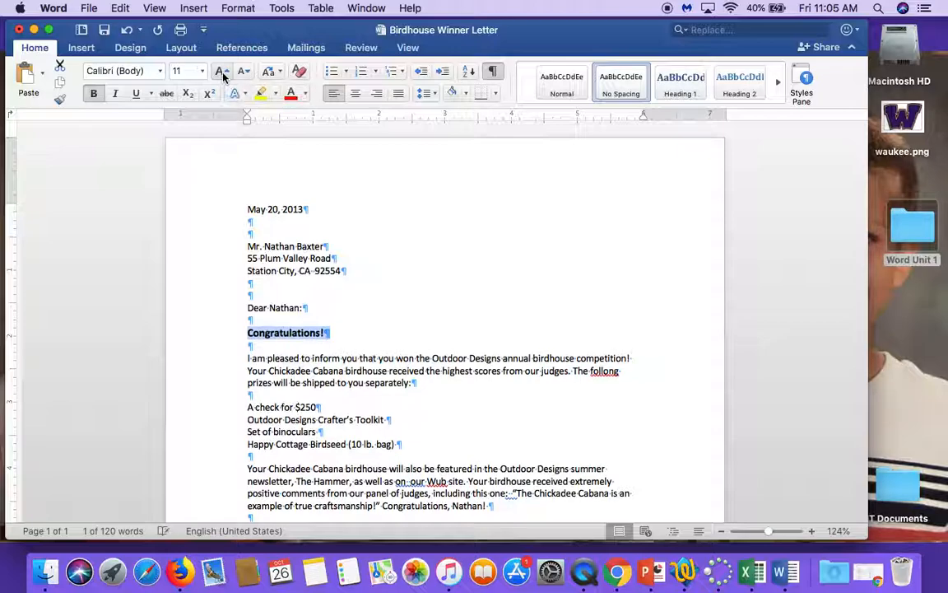
click(223, 74)
click(223, 74)
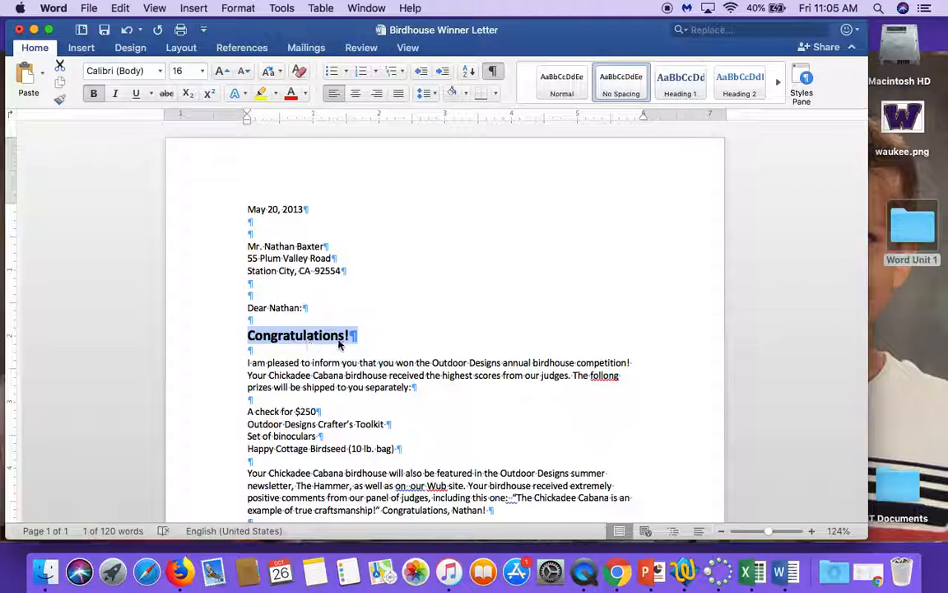
Step: Format the four prize lines, from "A check for $250" to "Happy Cottage Birdseed", as a bulleted list
scroll(506, 375, down, 3)
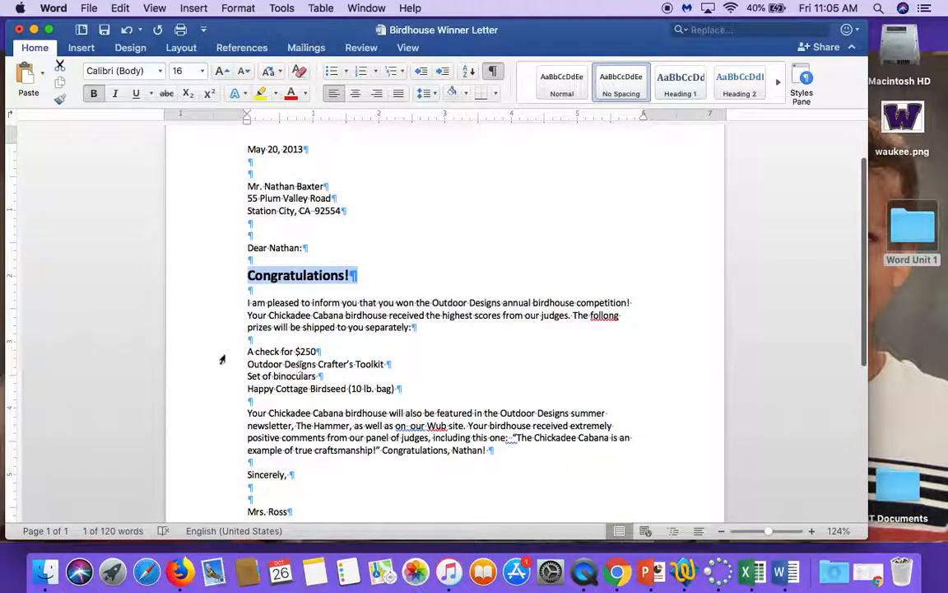
drag(209, 355, 209, 396)
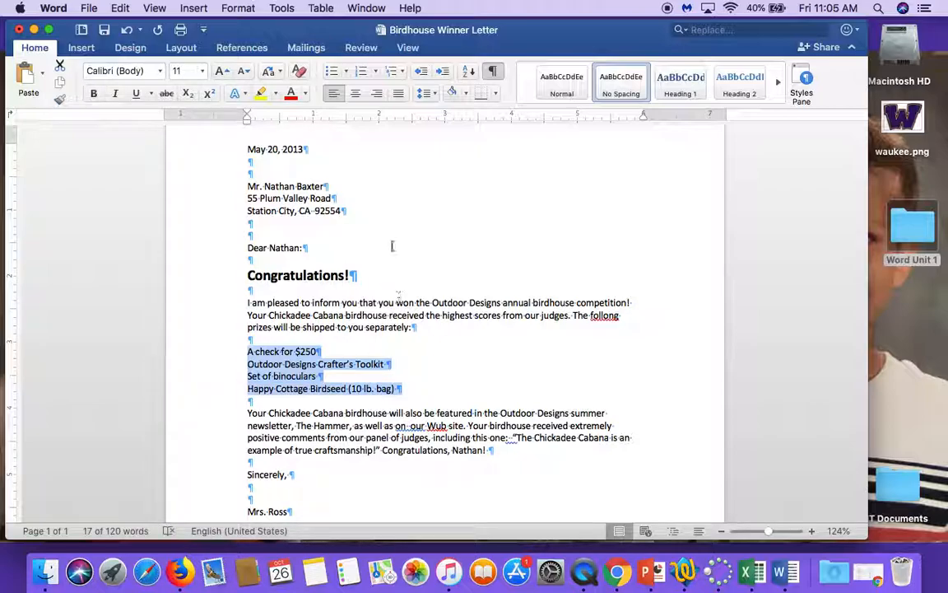
click(332, 72)
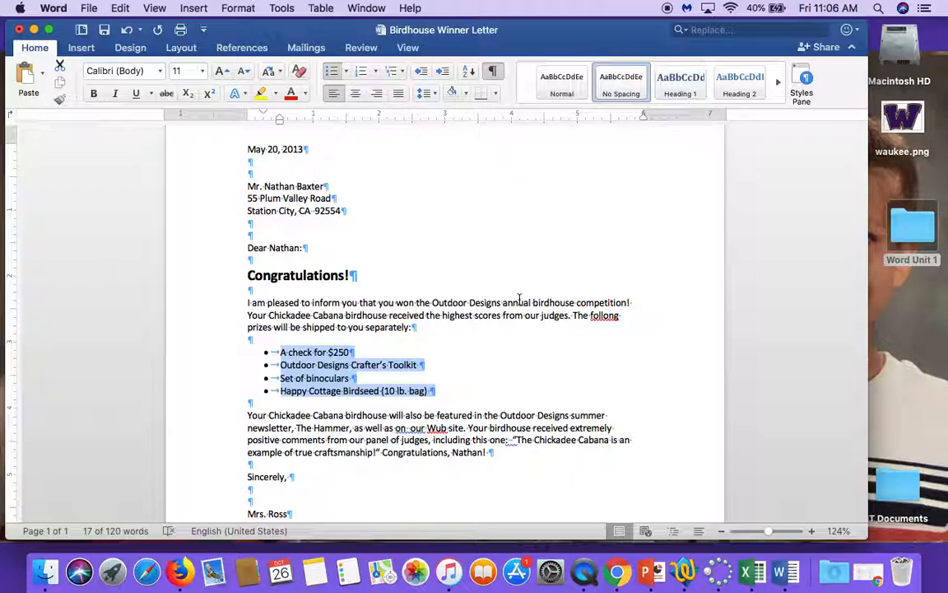
Step: Italicize the newsletter title "The Hammer" in the closing paragraph
scroll(519, 300, down, 2)
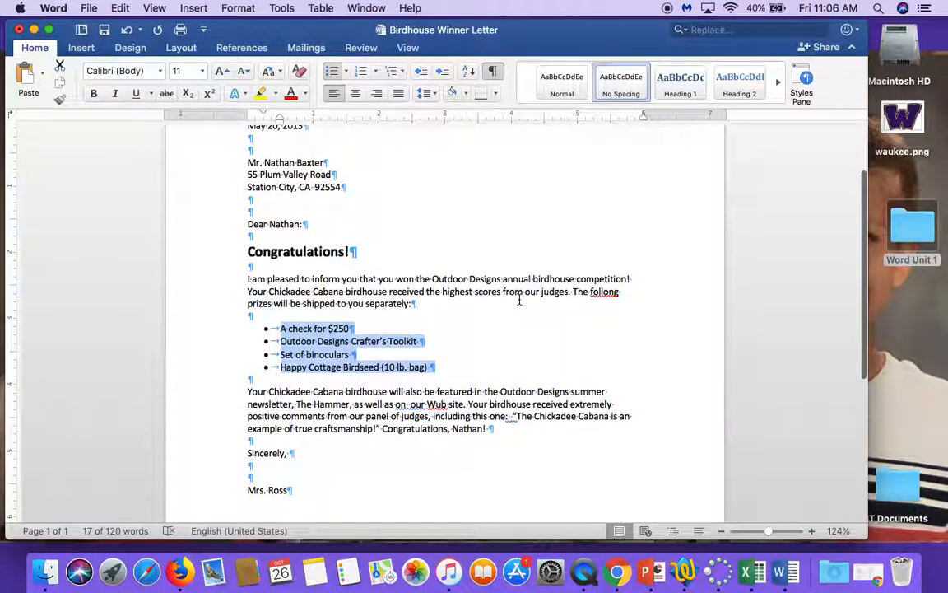
scroll(519, 301, down, 3)
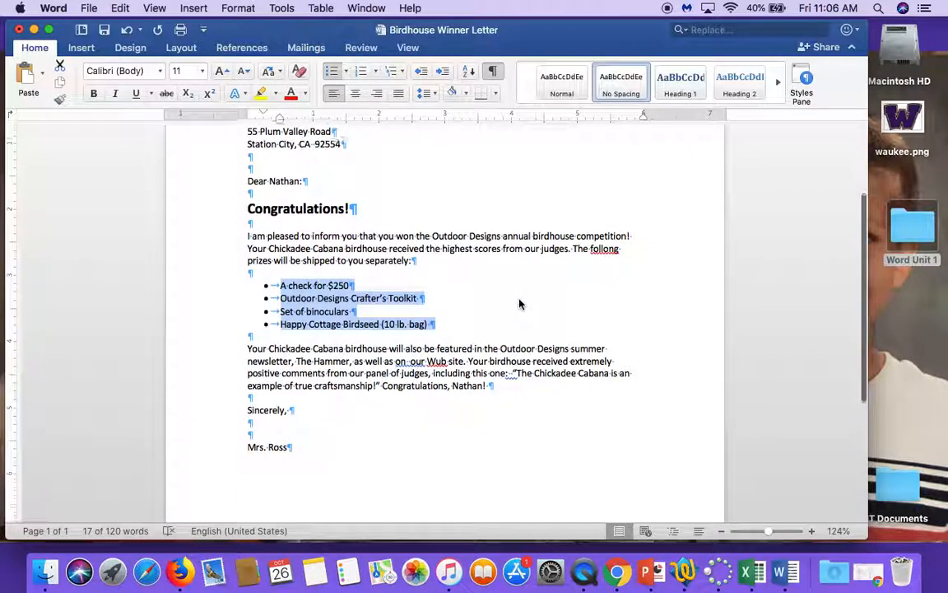
scroll(519, 304, down, 1)
drag(296, 352, 338, 354)
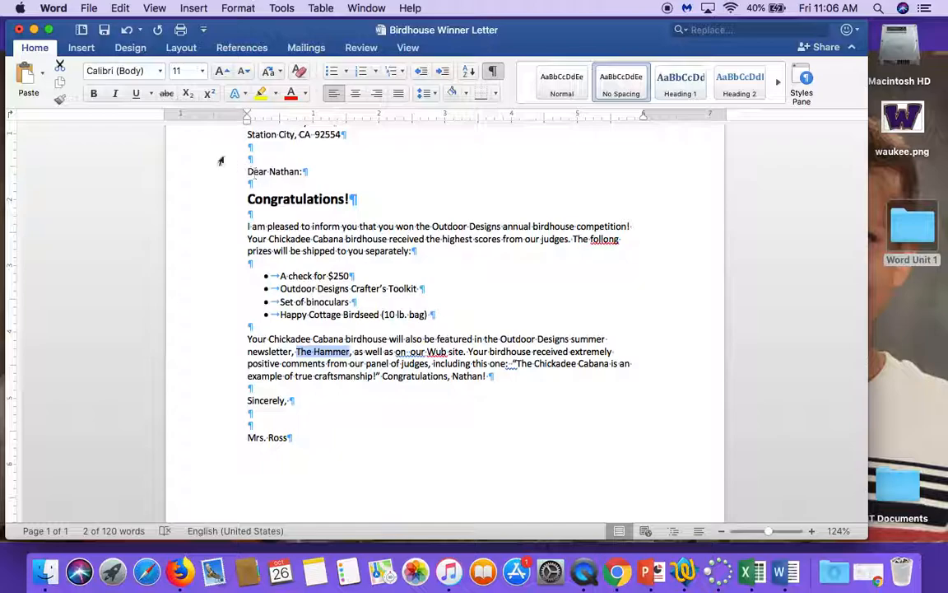
click(116, 94)
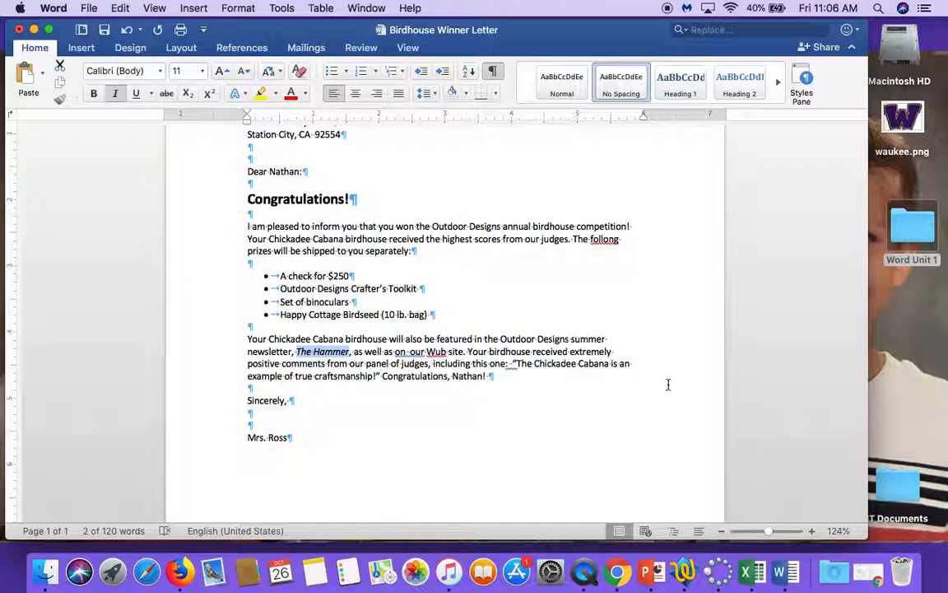
click(620, 395)
Step: Return to the start of the letter and widen the document window to fill the screen's width
scroll(622, 398, up, 1)
scroll(621, 393, up, 5)
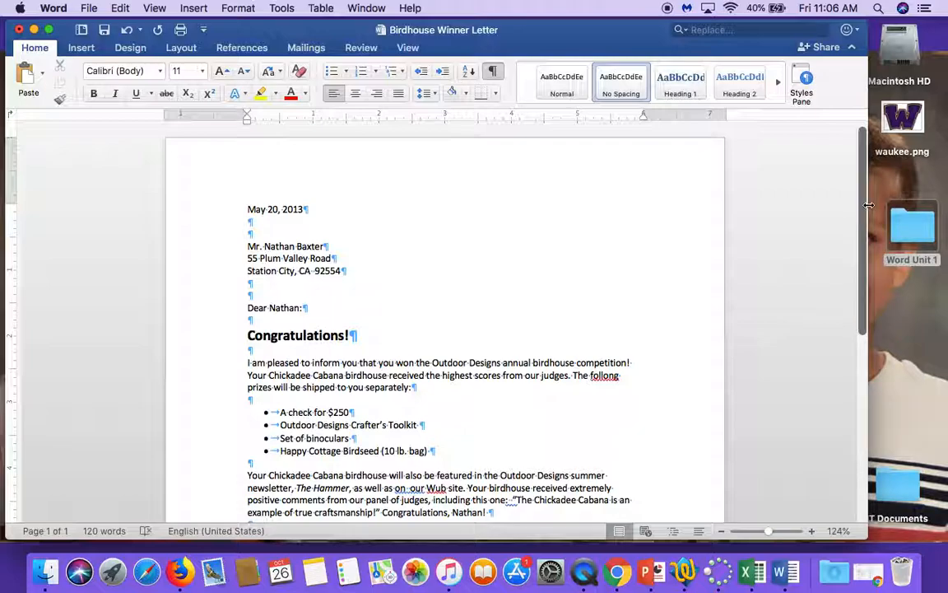
drag(869, 204, 945, 162)
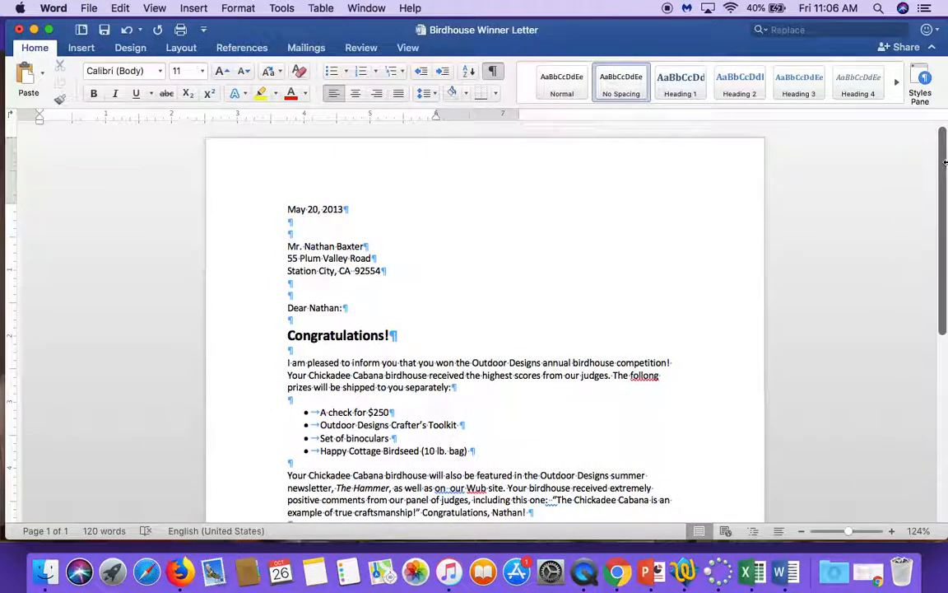